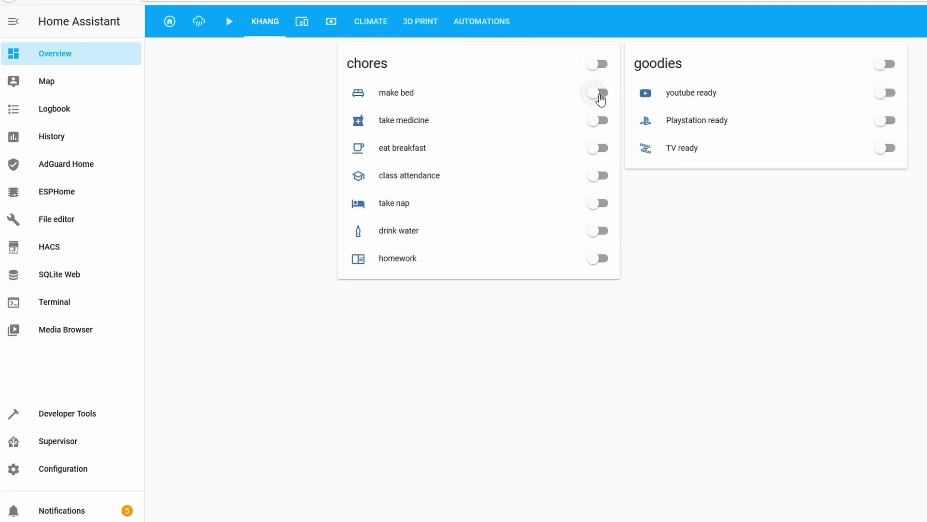
- Switch on all seven chores in the chores card, from make bed to homework
{"action": "left_click", "coordinate": [599, 93]}
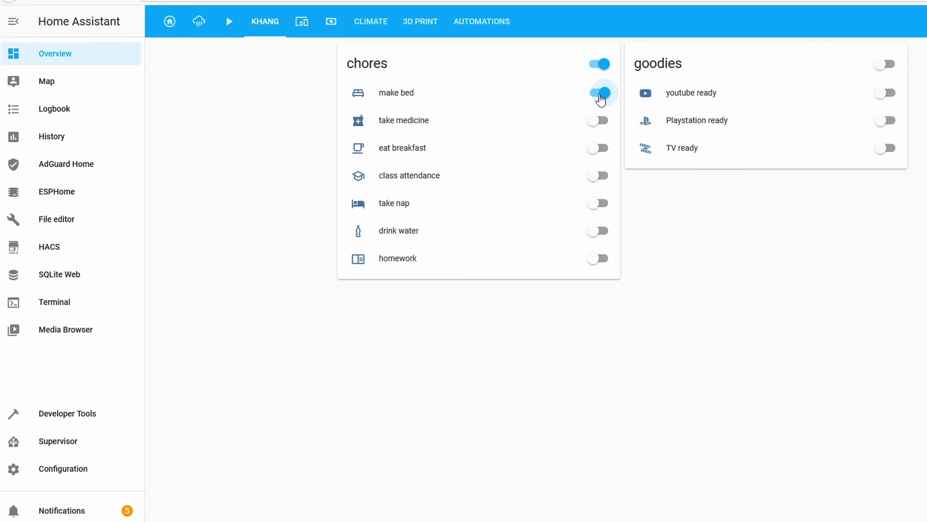
{"action": "left_click", "coordinate": [599, 127]}
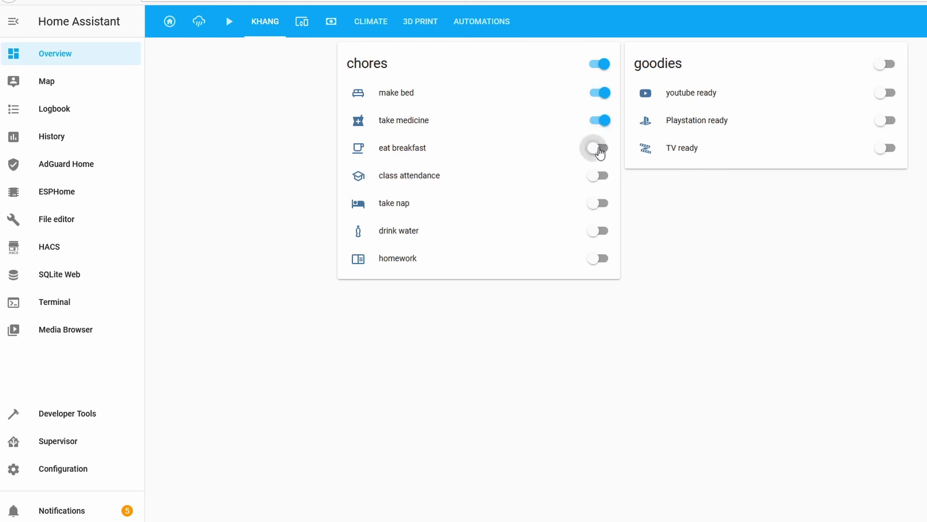
{"action": "left_click", "coordinate": [600, 148]}
{"action": "left_click", "coordinate": [600, 176]}
{"action": "left_click", "coordinate": [600, 258]}
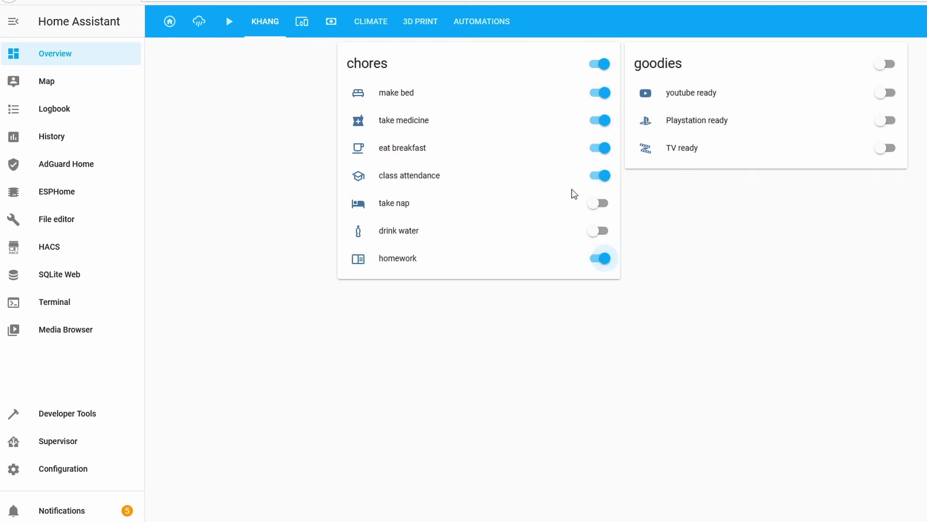
{"action": "left_click", "coordinate": [599, 204]}
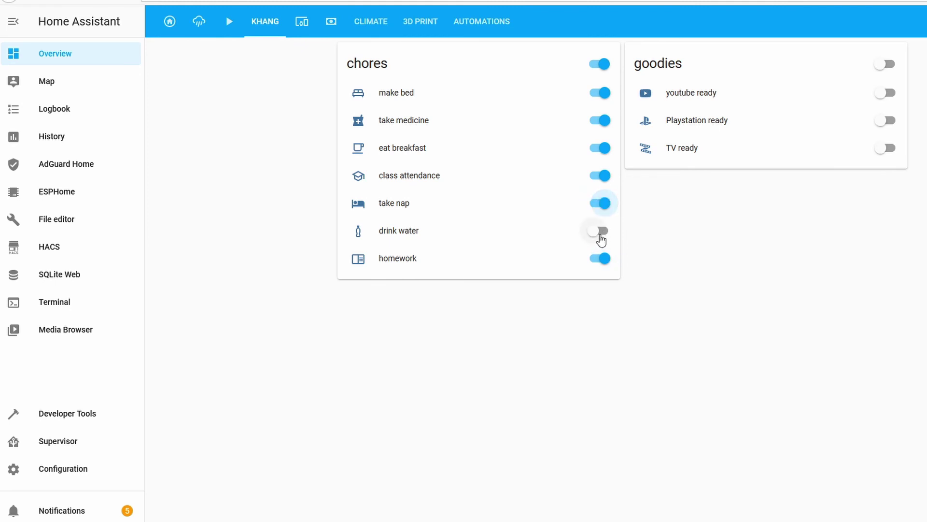
{"action": "left_click", "coordinate": [600, 235]}
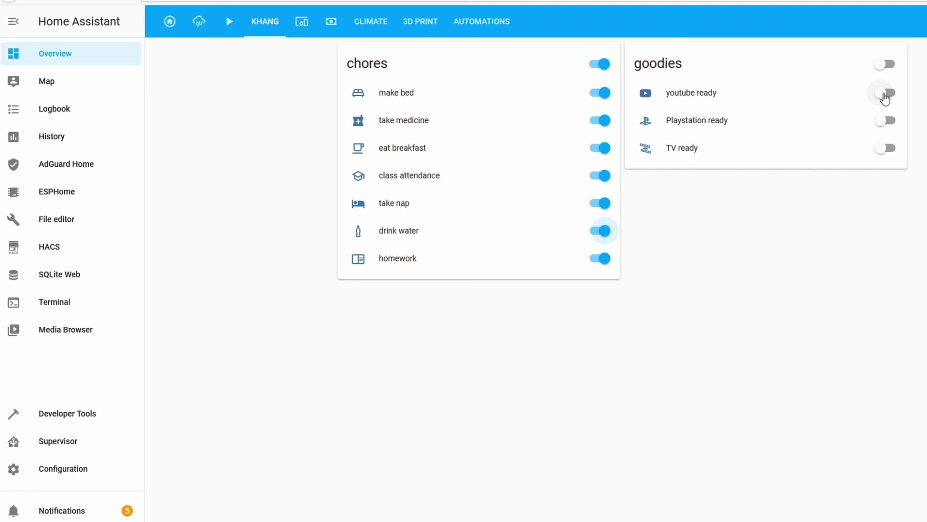
- Switch on youtube ready, TV ready and Playstation ready in the goodies card
{"action": "left_click", "coordinate": [885, 94]}
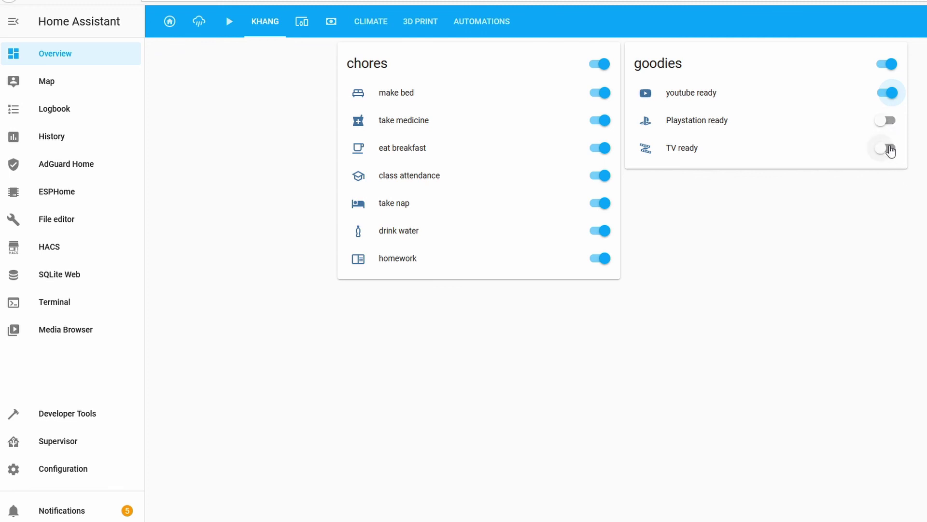
{"action": "left_click", "coordinate": [889, 149]}
{"action": "left_click", "coordinate": [888, 121]}
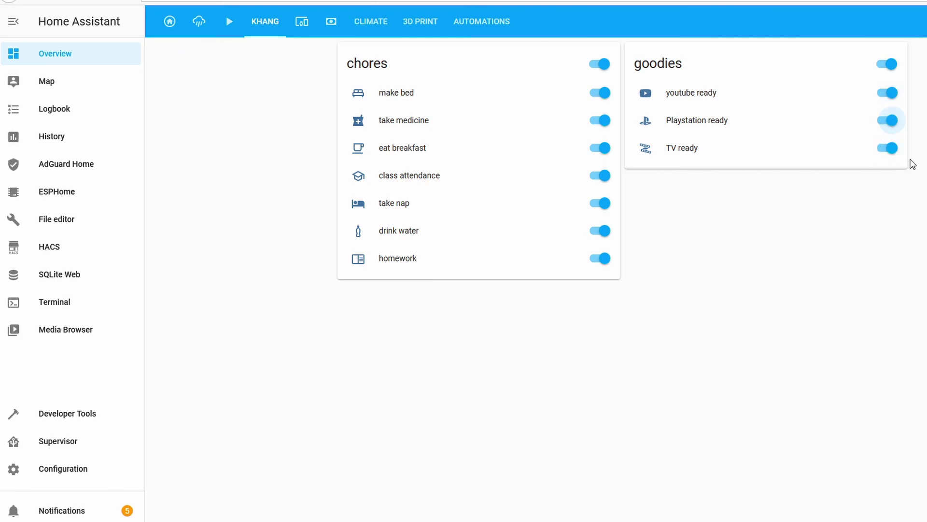
- Switch youtube ready, Playstation ready and TV ready in the goodies card back off
{"action": "left_click", "coordinate": [886, 94]}
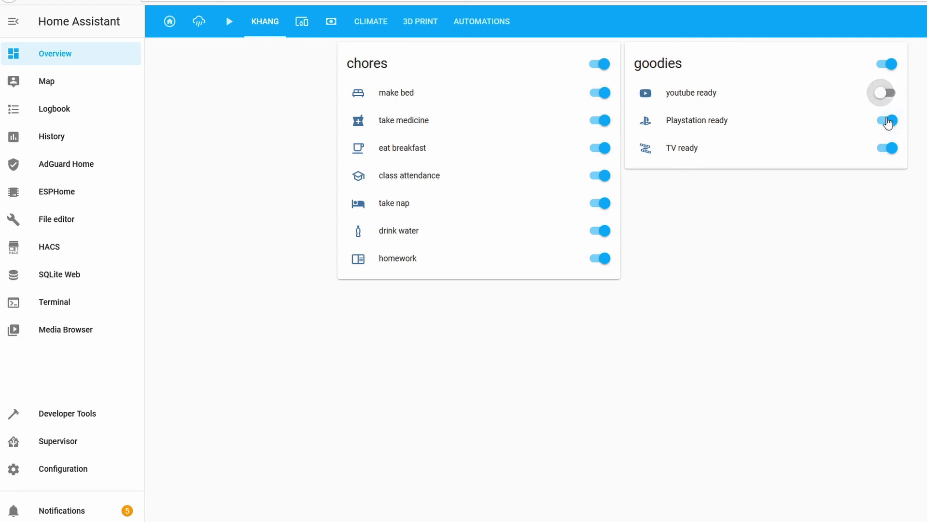
{"action": "left_click", "coordinate": [888, 121]}
{"action": "left_click", "coordinate": [890, 153]}
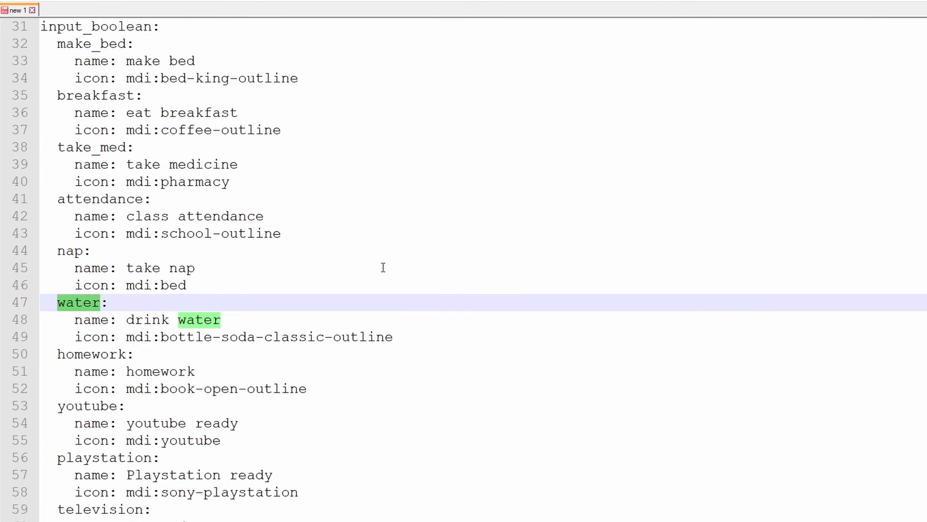
- In the text editor, examine the input_boolean YAML entries, including the make_bed icon and the youtube entry, against the dashboard cards
{"action": "left_click", "coordinate": [177, 28]}
{"action": "left_click_drag", "start_coordinate": [169, 29], "coordinate": [28, 30]}
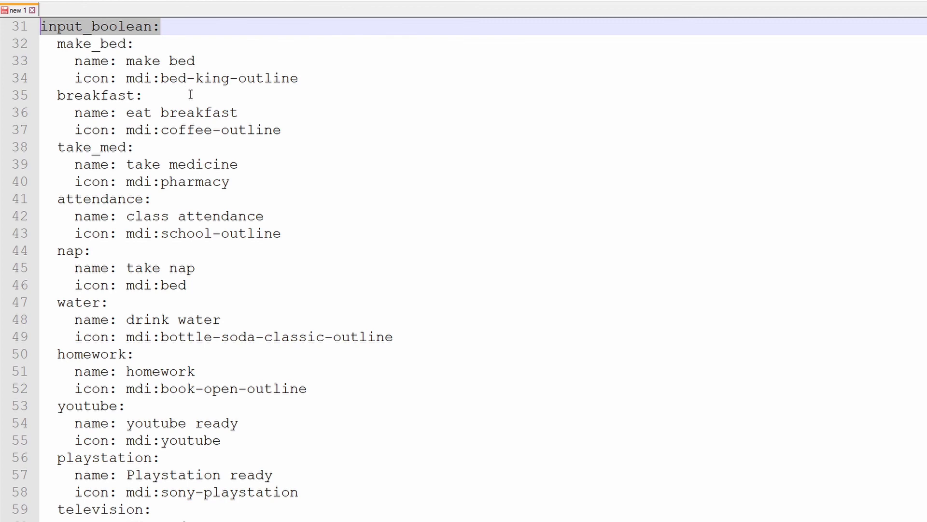
{"action": "double_click", "coordinate": [172, 78]}
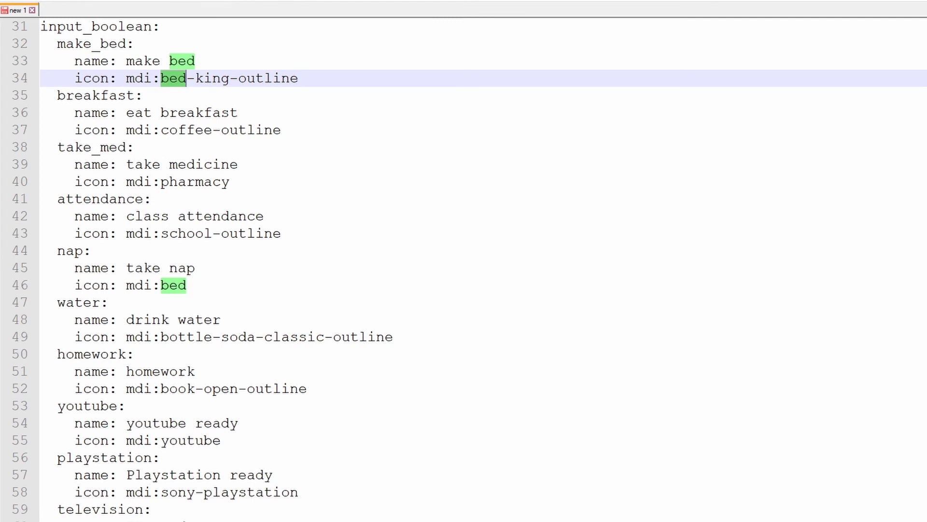
{"action": "key", "text": "alt+Tab"}
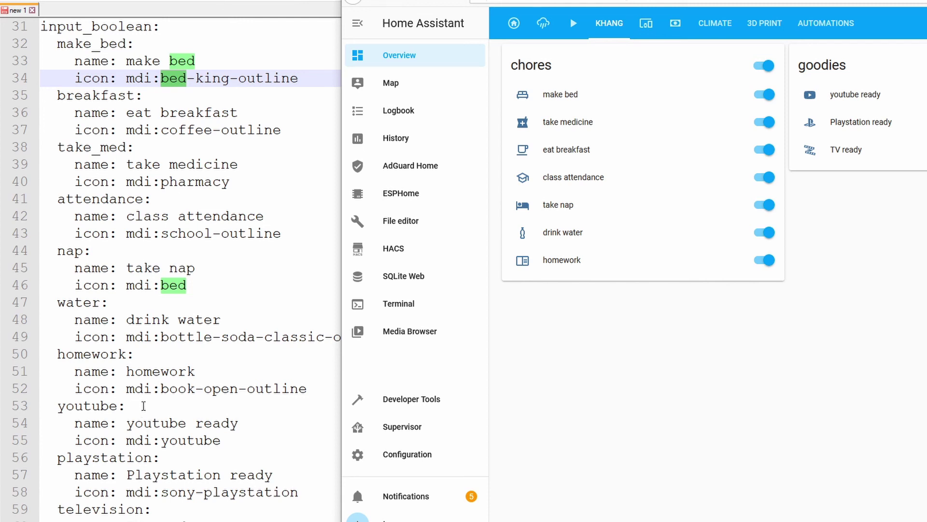
{"action": "double_click", "coordinate": [91, 406]}
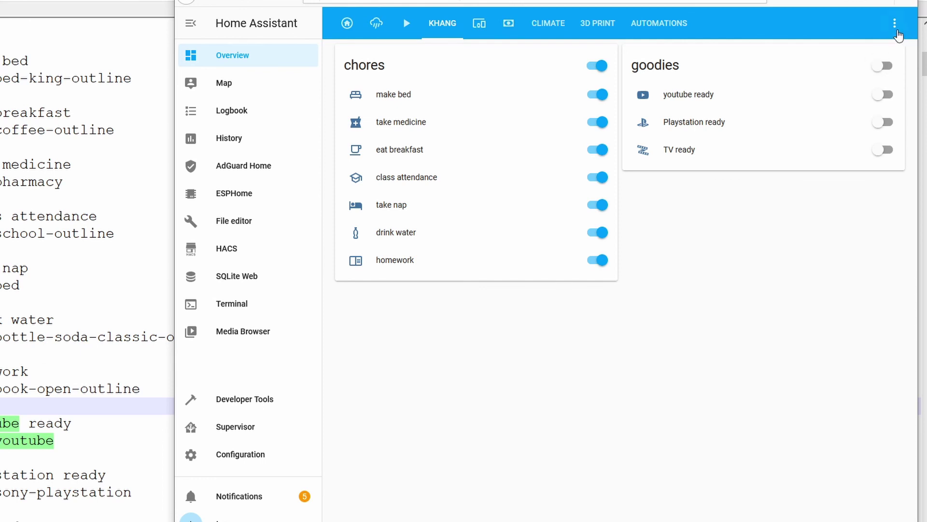
- Put the chores and goodies view into edit mode and start a new Entities card
{"action": "left_click", "coordinate": [896, 29]}
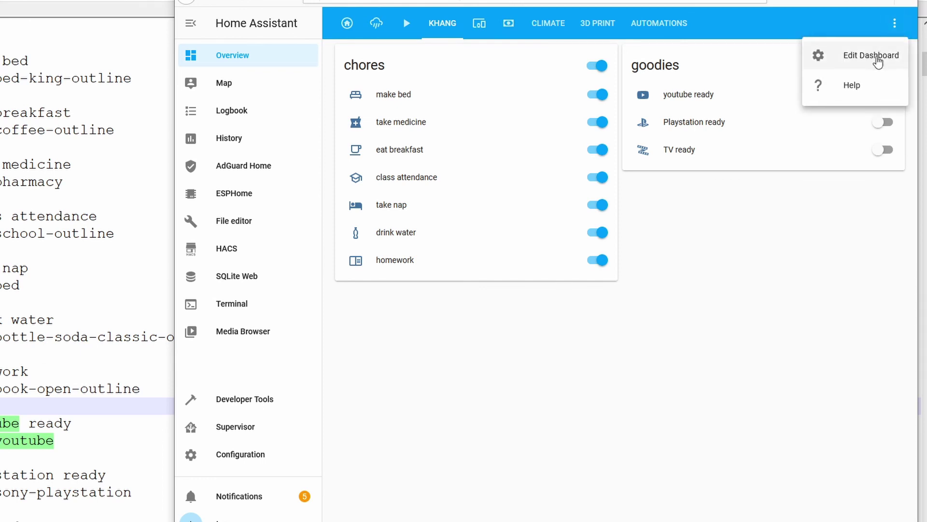
{"action": "left_click", "coordinate": [878, 57]}
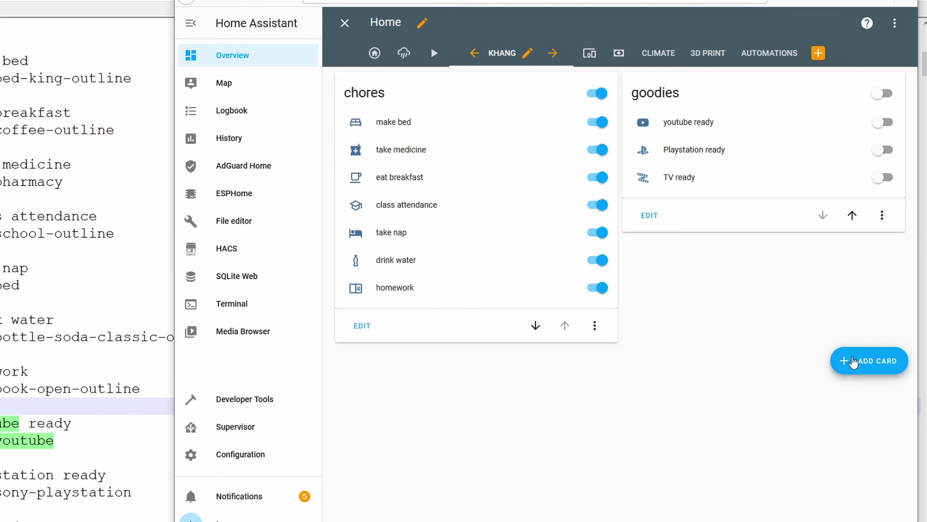
{"action": "left_click", "coordinate": [850, 360]}
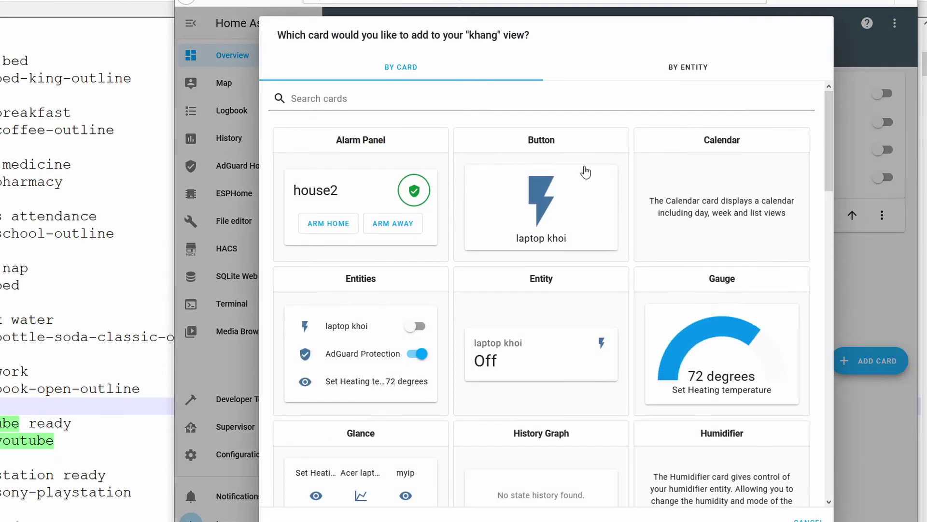
{"action": "left_click", "coordinate": [371, 311]}
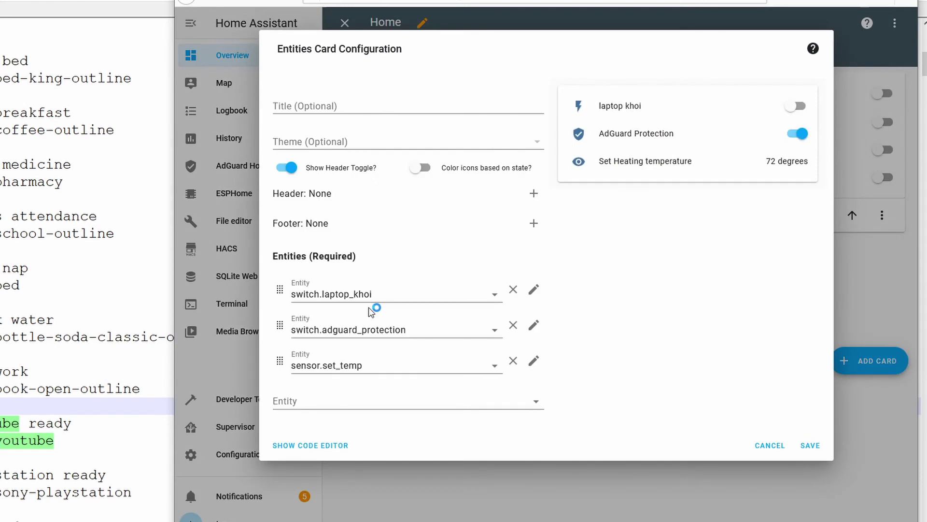
{"action": "left_click", "coordinate": [342, 105]}
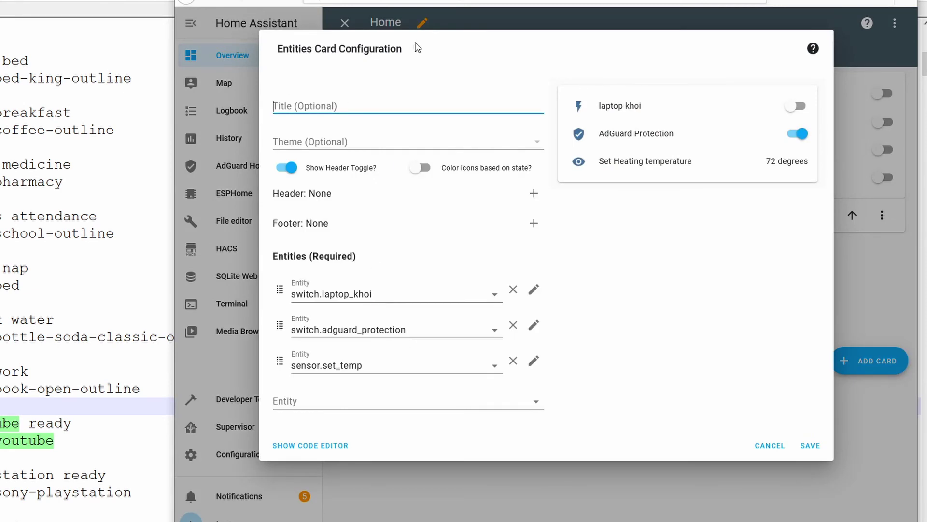
{"action": "left_click", "coordinate": [416, 48]}
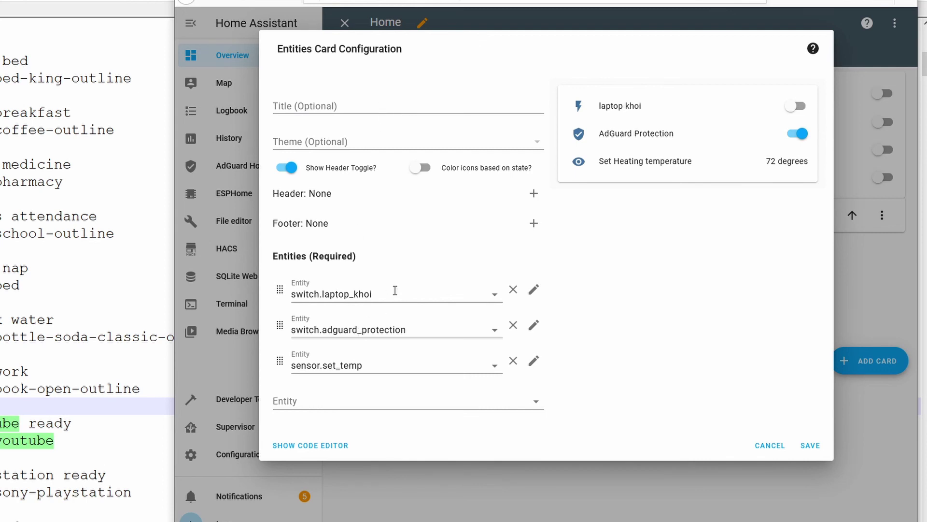
- Set the card's first entity to input_boolean.make_bed and title the card "chores"
{"action": "left_click", "coordinate": [395, 291]}
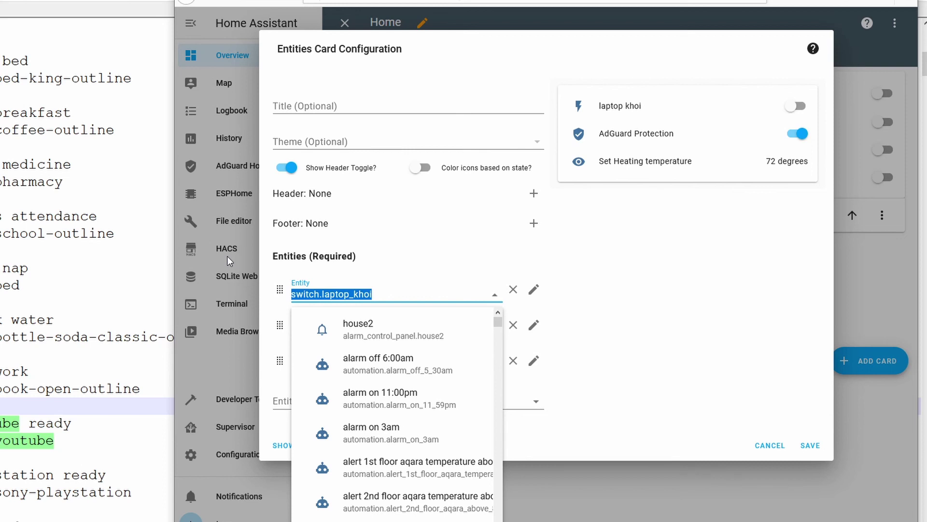
{"action": "type", "text": "bed"}
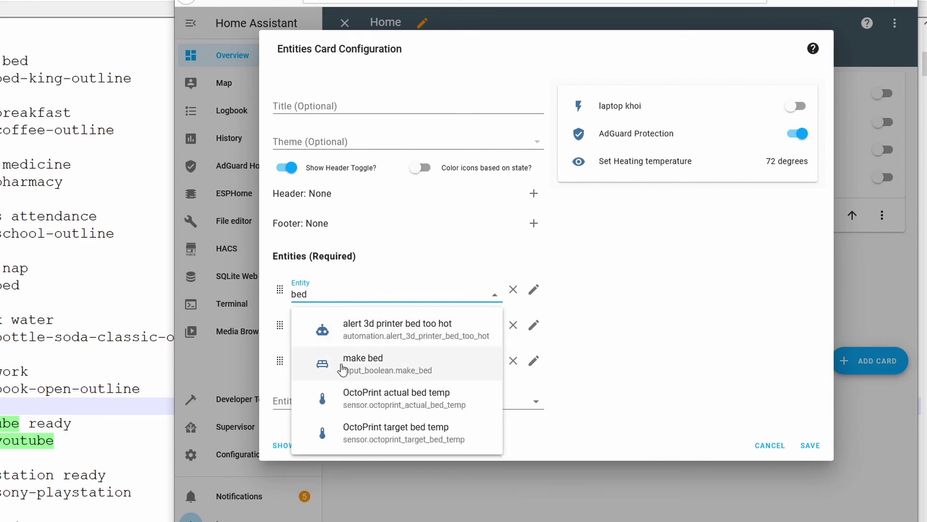
{"action": "left_click", "coordinate": [358, 360]}
{"action": "left_click", "coordinate": [341, 104]}
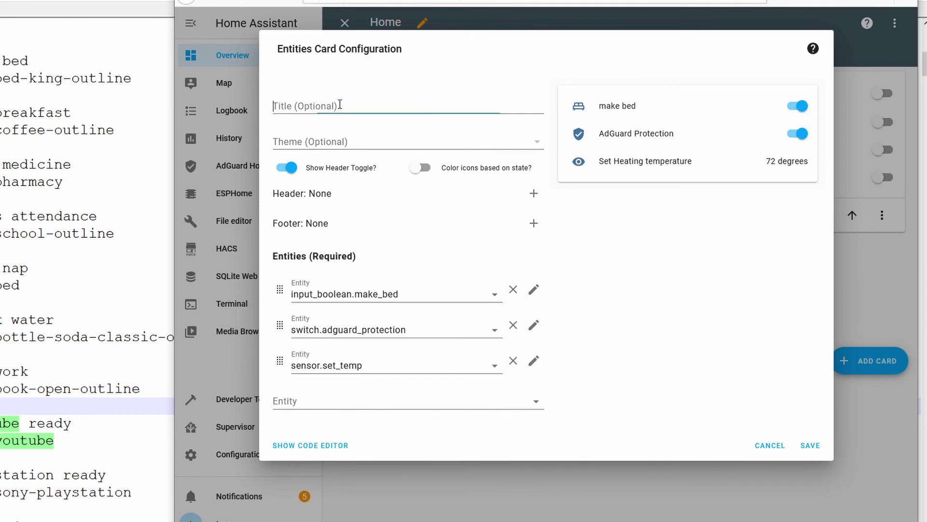
{"action": "type", "text": "chores"}
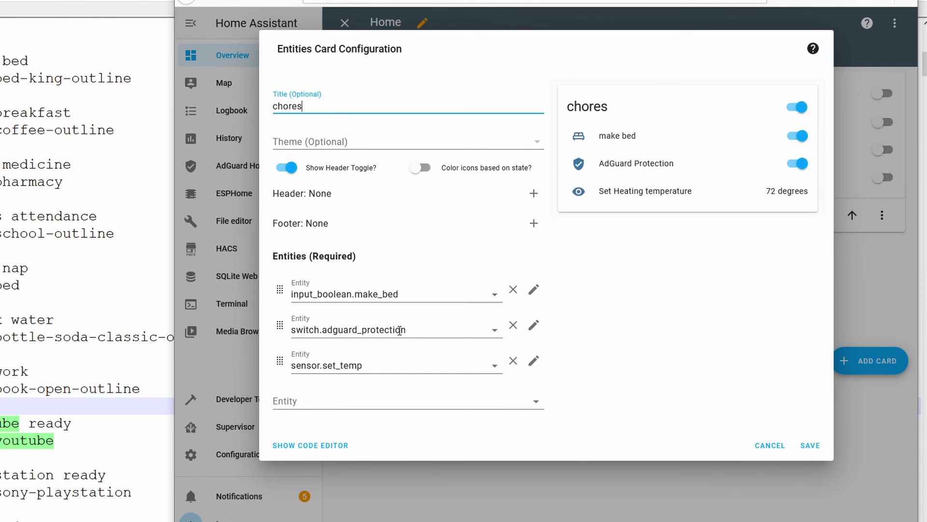
- Replace the card's second and third entities with input_boolean.water and input_boolean.nap, and save the card
{"action": "left_click_drag", "start_coordinate": [415, 331], "coordinate": [244, 327]}
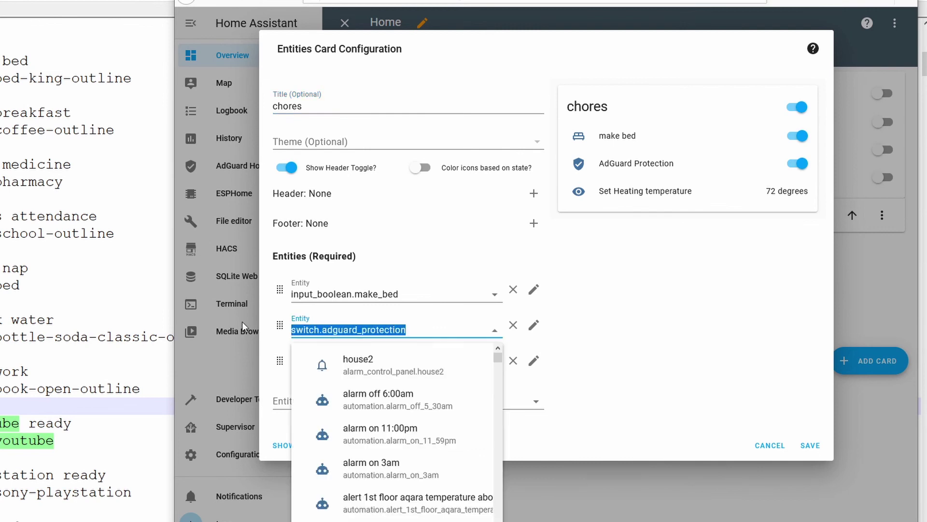
{"action": "type", "text": "drink"}
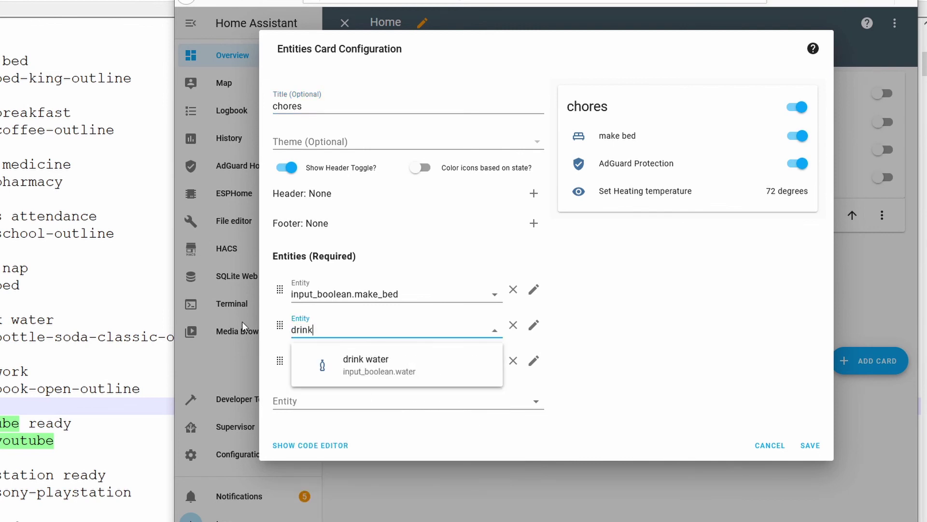
{"action": "key", "text": "Tab"}
{"action": "type", "text": "nap"}
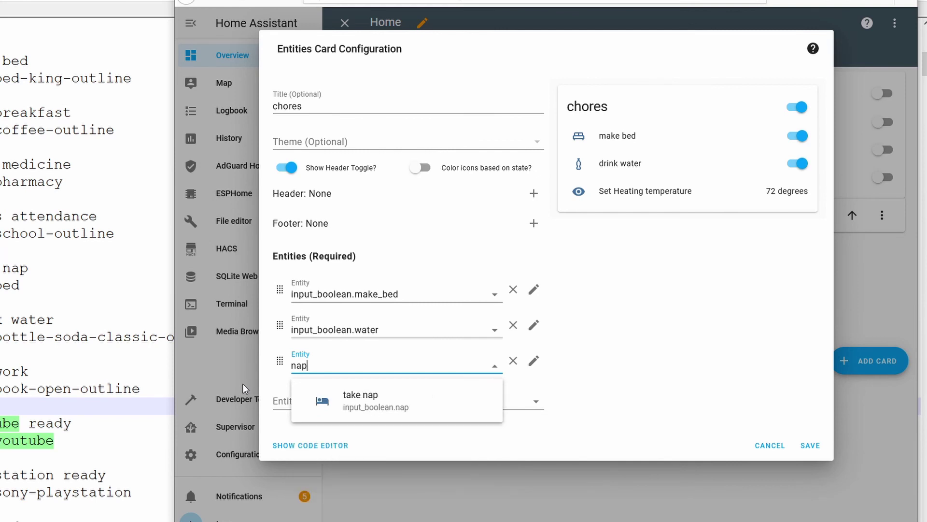
{"action": "key", "text": "Tab"}
{"action": "left_click", "coordinate": [810, 447]}
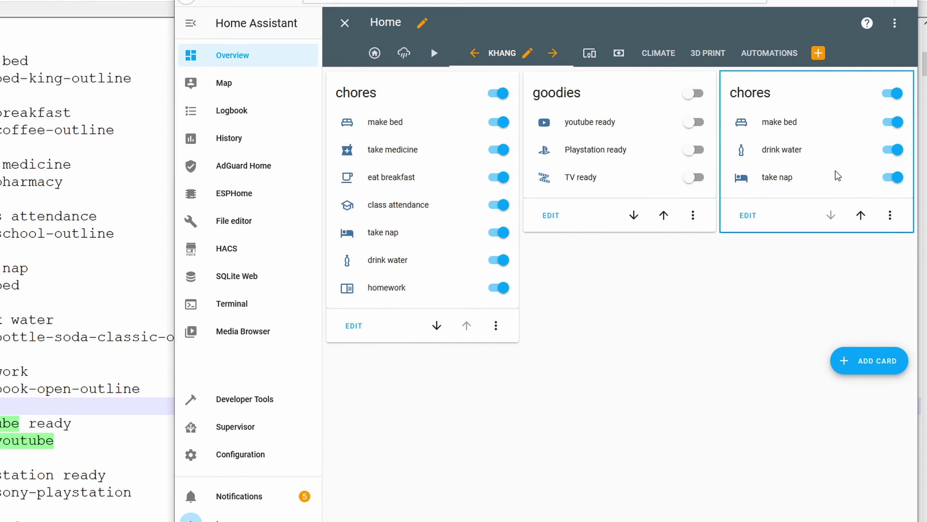
- Delete the newly added three-entity chores card from the dashboard view
{"action": "left_click", "coordinate": [890, 215]}
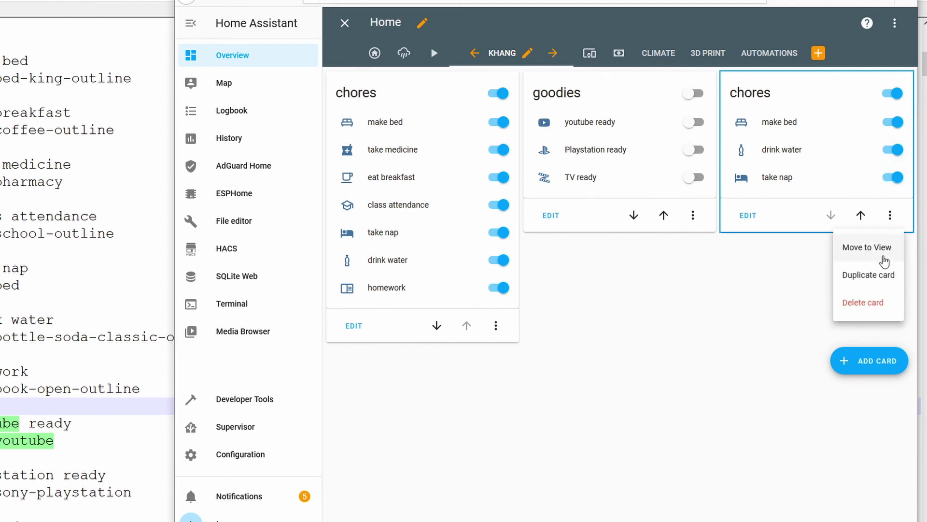
{"action": "left_click", "coordinate": [861, 303]}
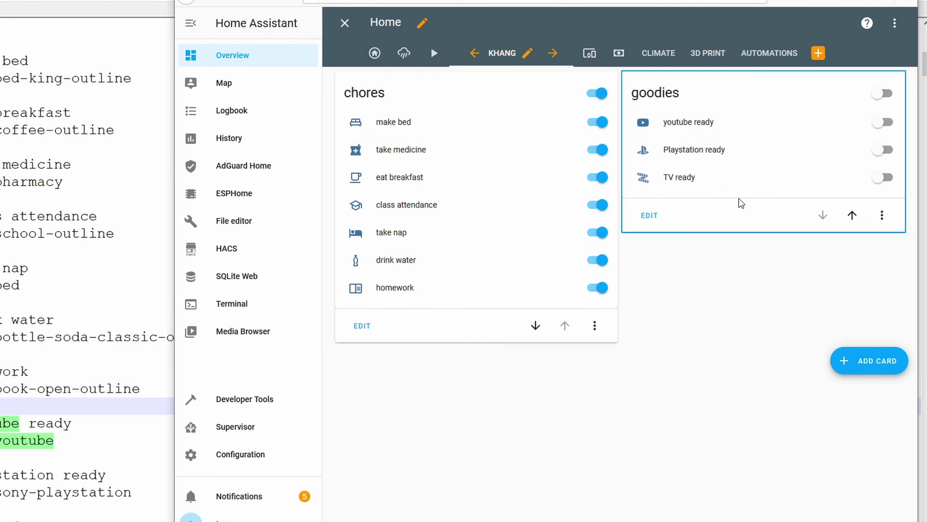
- Open the "chores all done, youtube ready" automation from the automations list and review its trigger, state conditions and remaining settings
{"action": "left_click", "coordinate": [405, 1]}
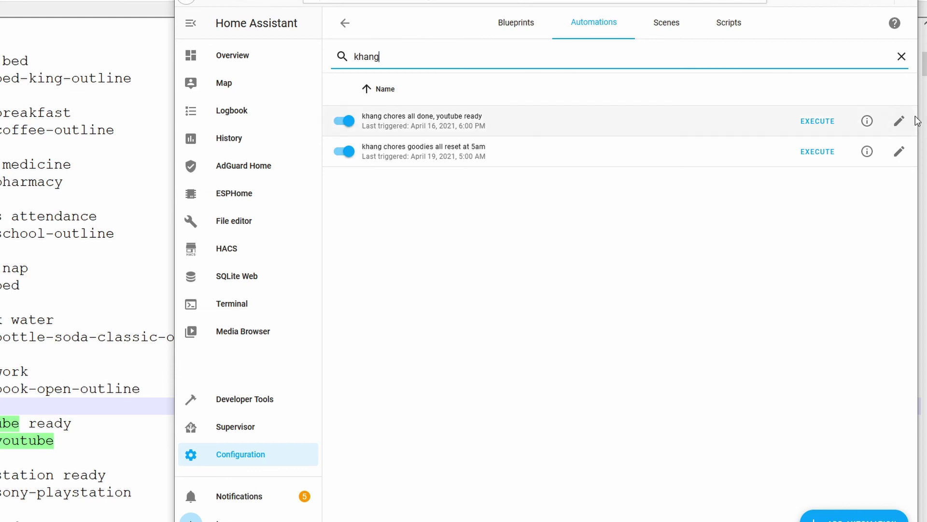
{"action": "left_click", "coordinate": [899, 121]}
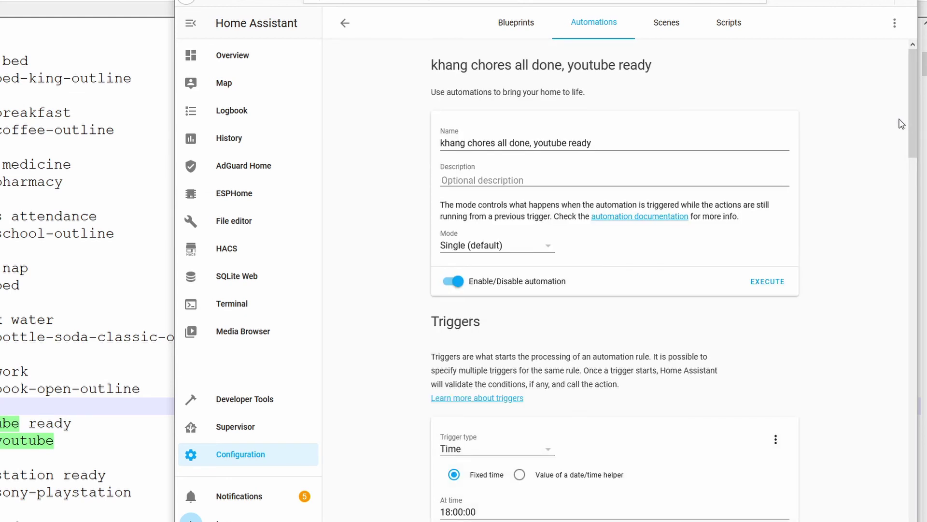
{"action": "left_click_drag", "start_coordinate": [912, 124], "coordinate": [913, 176]}
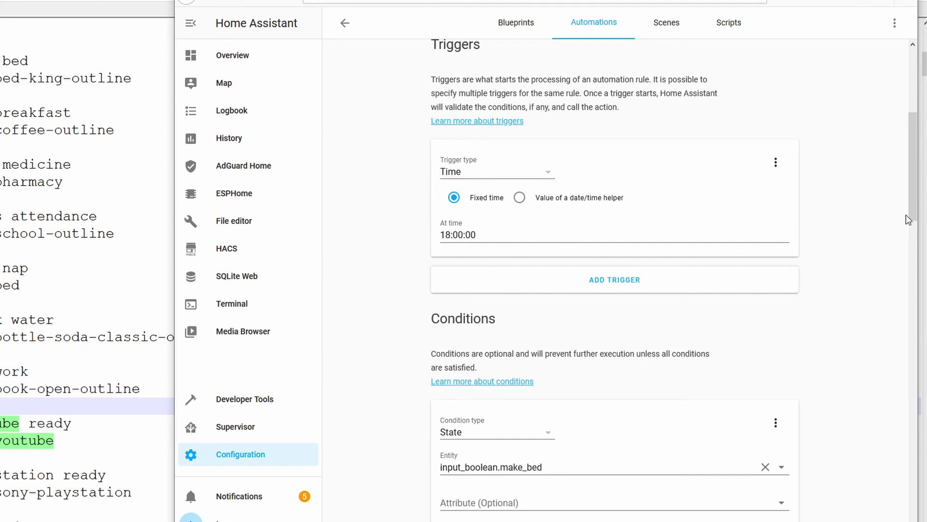
{"action": "left_click_drag", "start_coordinate": [909, 220], "coordinate": [923, 277]}
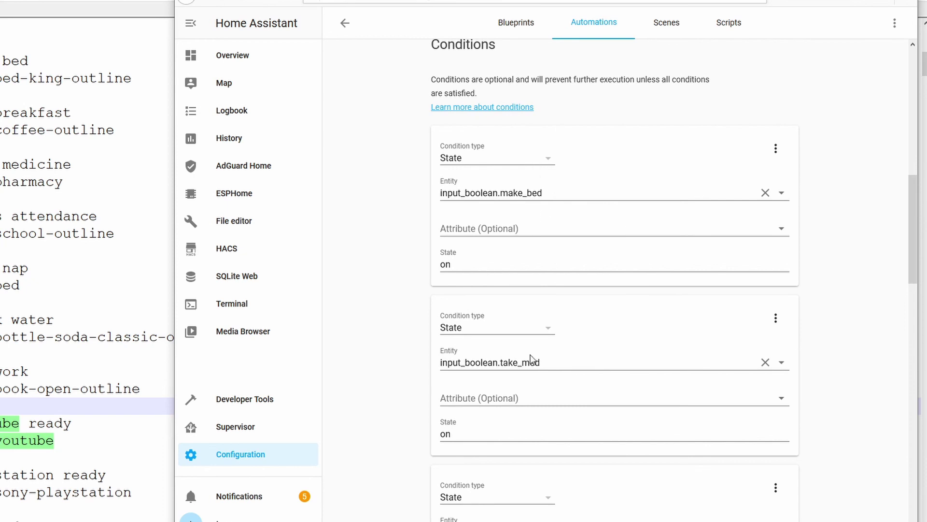
{"action": "left_click_drag", "start_coordinate": [913, 279], "coordinate": [925, 332]}
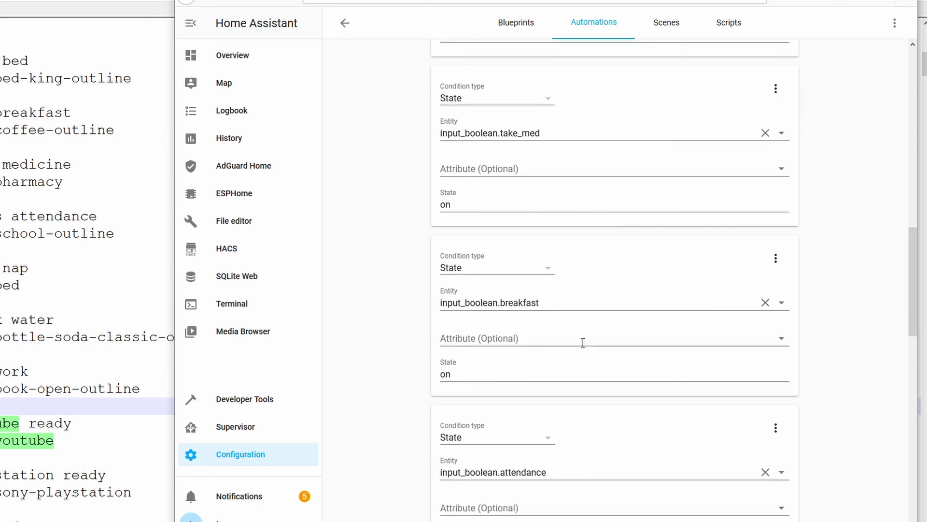
{"action": "left_click_drag", "start_coordinate": [913, 315], "coordinate": [926, 516]}
{"action": "scroll", "coordinate": [922, 224], "scroll_direction": "up", "scroll_amount": 1}
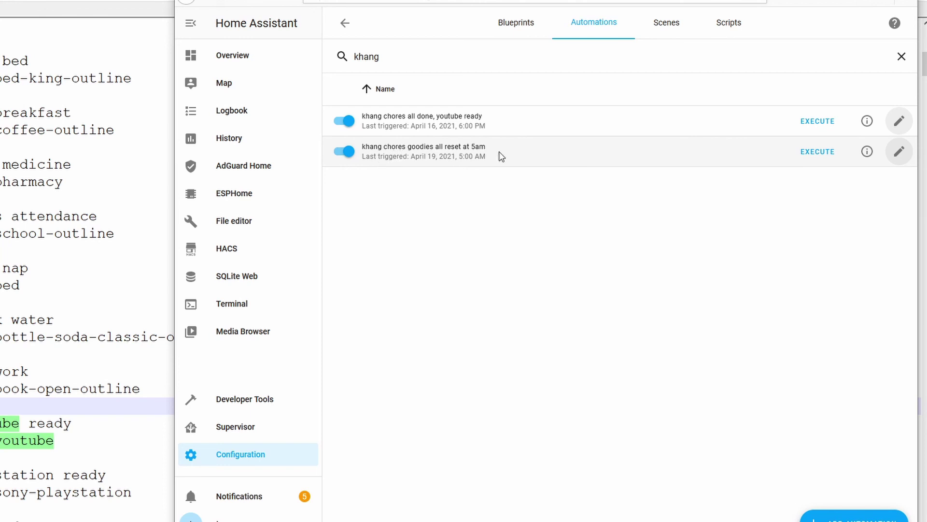
- Open the "chores goodies all reset at 5am" automation and review its time trigger and the input_boolean.turn_off actions for the chores and goodies
{"action": "left_click", "coordinate": [898, 154]}
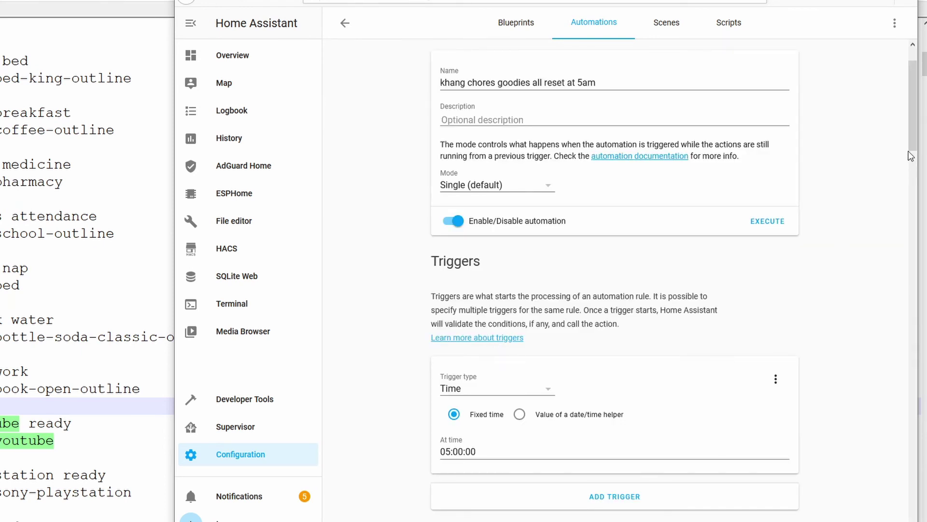
{"action": "left_click_drag", "start_coordinate": [910, 152], "coordinate": [911, 274]}
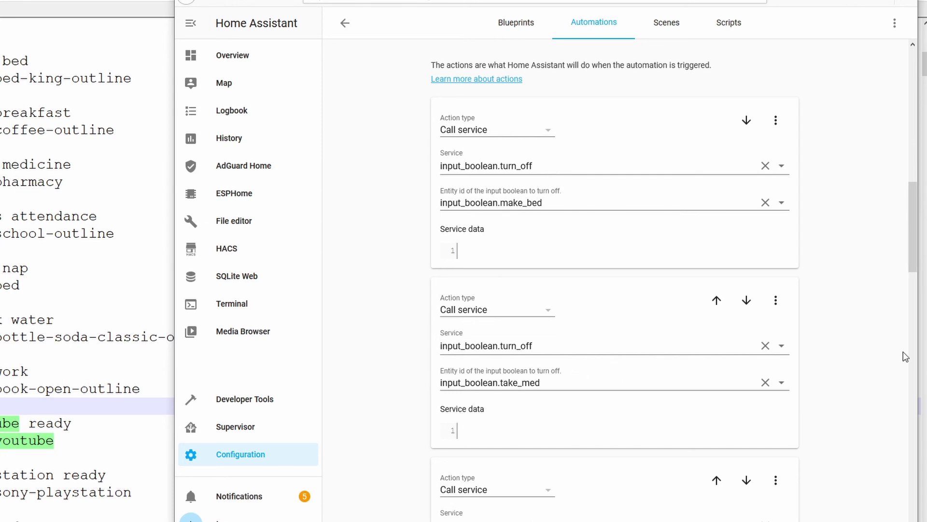
{"action": "scroll", "coordinate": [912, 377], "scroll_direction": "down", "scroll_amount": 18}
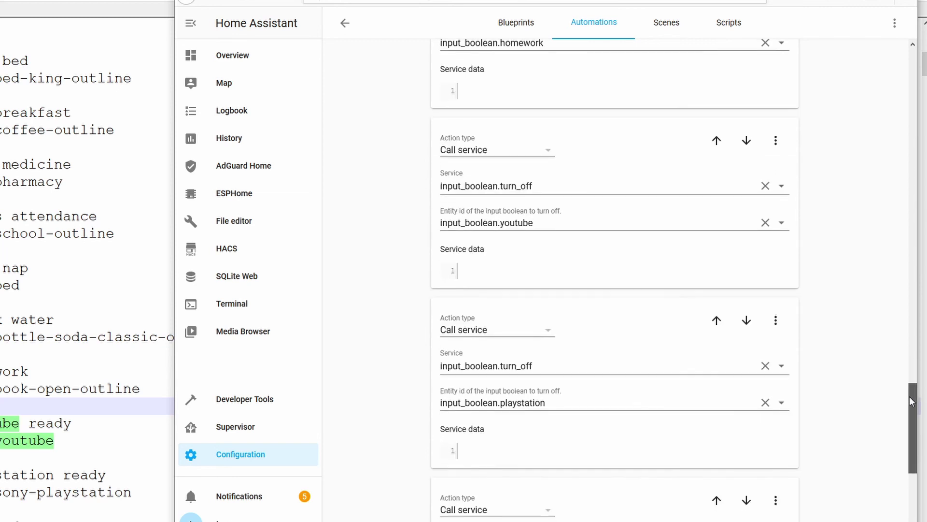
{"action": "left_click_drag", "start_coordinate": [911, 401], "coordinate": [910, 465]}
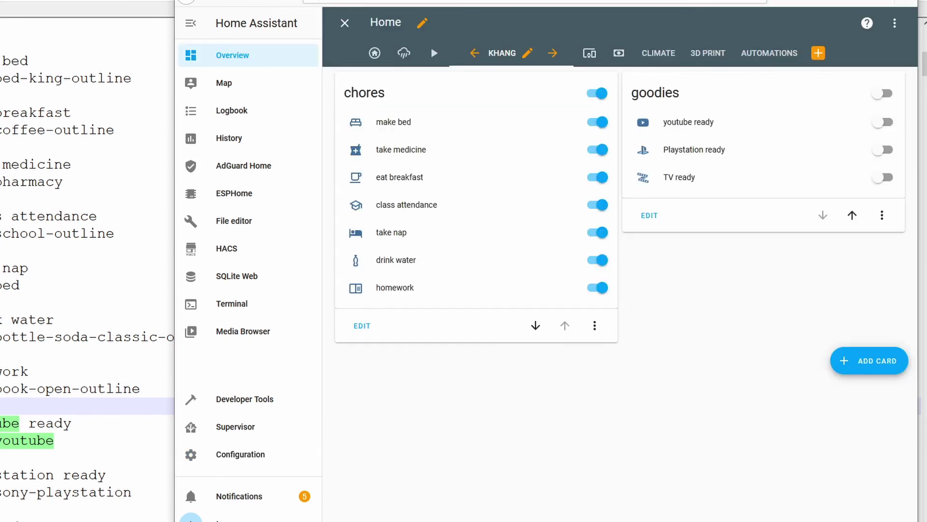
- Leave the dashboard's edit mode and switch off all the chores at once
{"action": "left_click", "coordinate": [344, 23]}
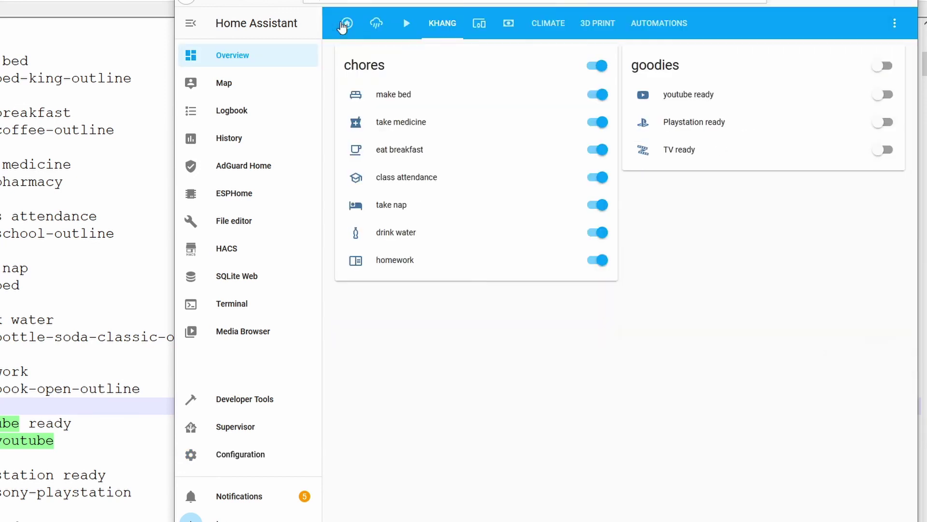
{"action": "left_click", "coordinate": [598, 71]}
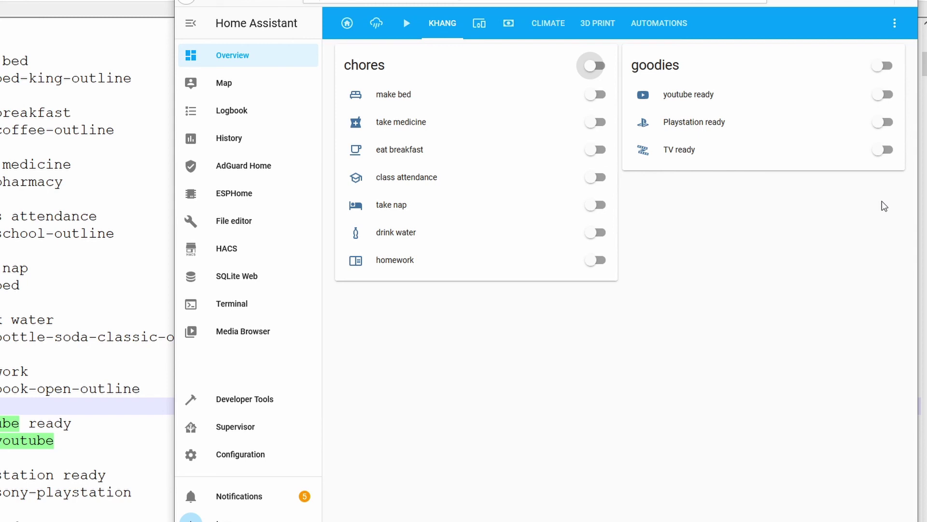
- Switch on the make bed, take medicine, eat breakfast, class attendance and take nap chores one by one
{"action": "left_click", "coordinate": [599, 99]}
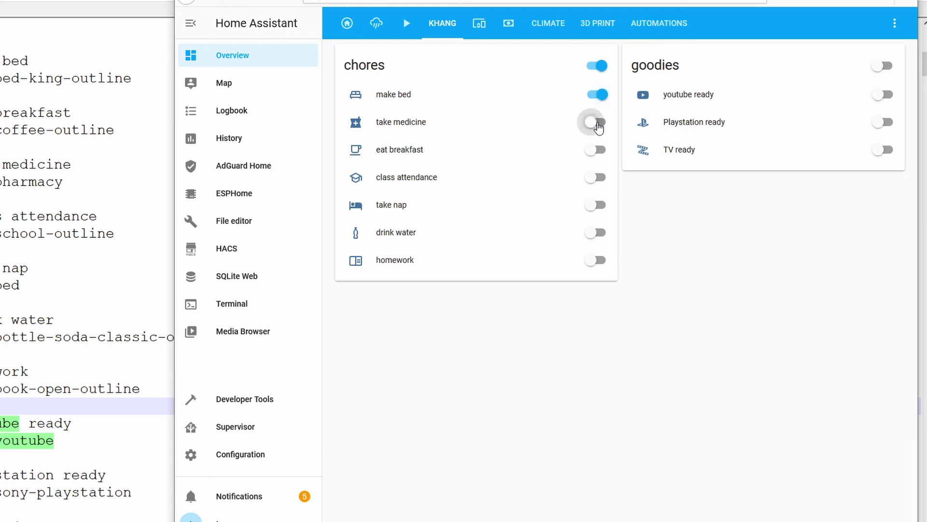
{"action": "left_click", "coordinate": [598, 123]}
{"action": "left_click", "coordinate": [599, 151]}
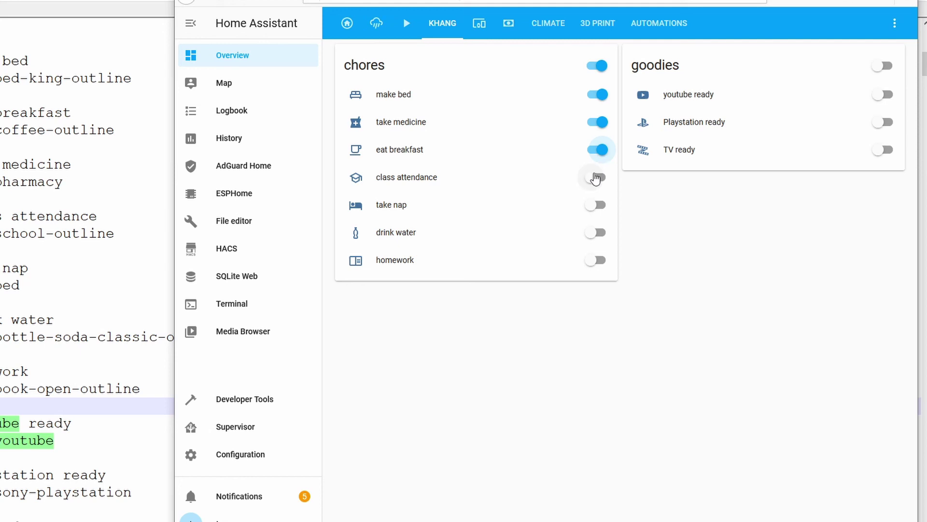
{"action": "left_click", "coordinate": [596, 178]}
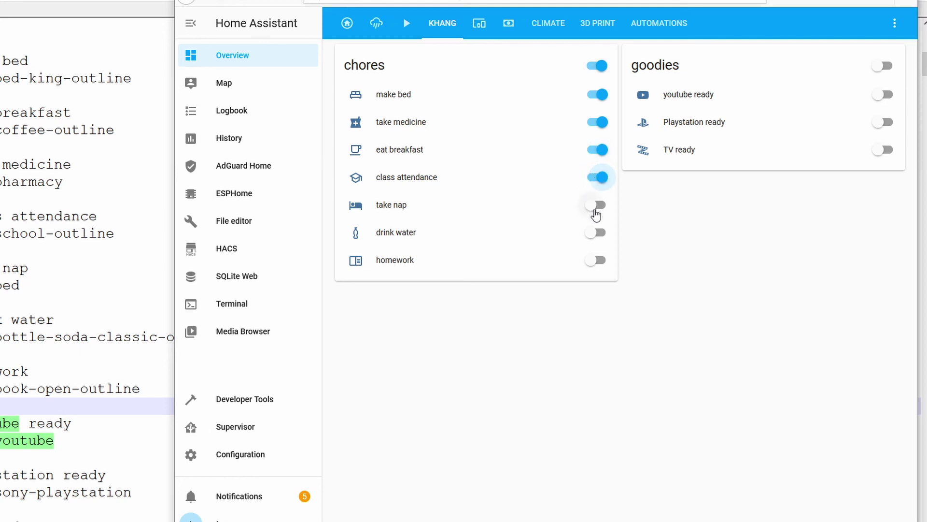
{"action": "left_click", "coordinate": [596, 212]}
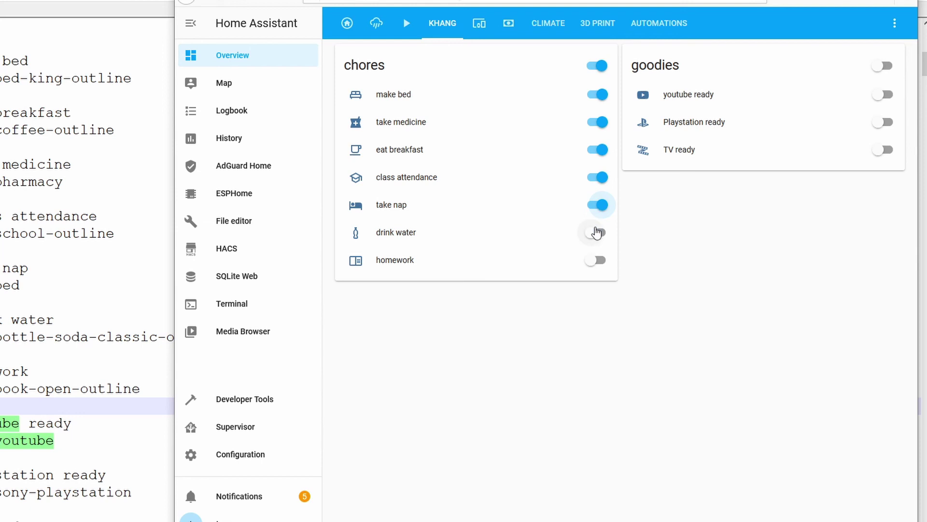